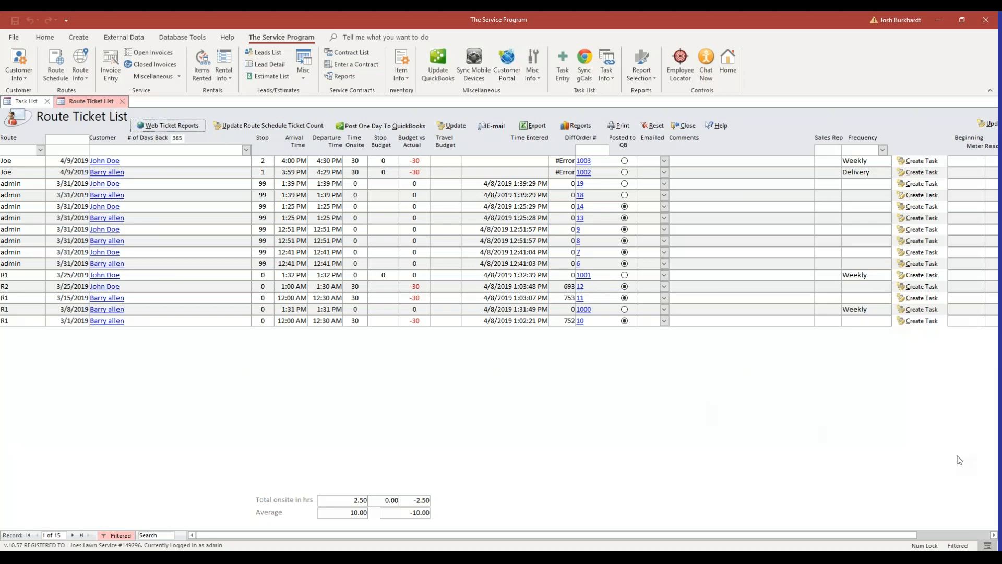
# Close the open Route Ticket List and open it again from the route information options
pyautogui.click(688, 128)
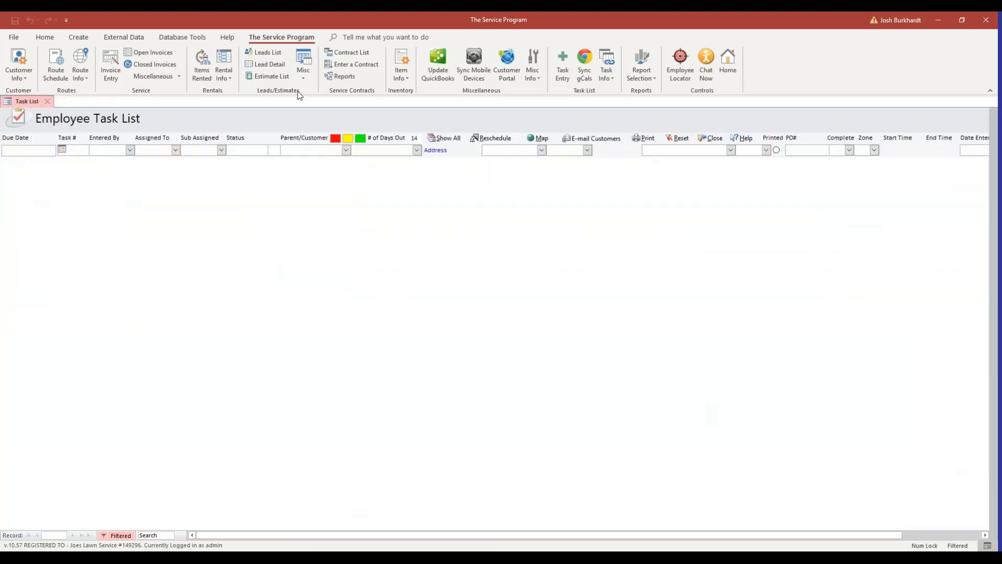
pyautogui.click(83, 85)
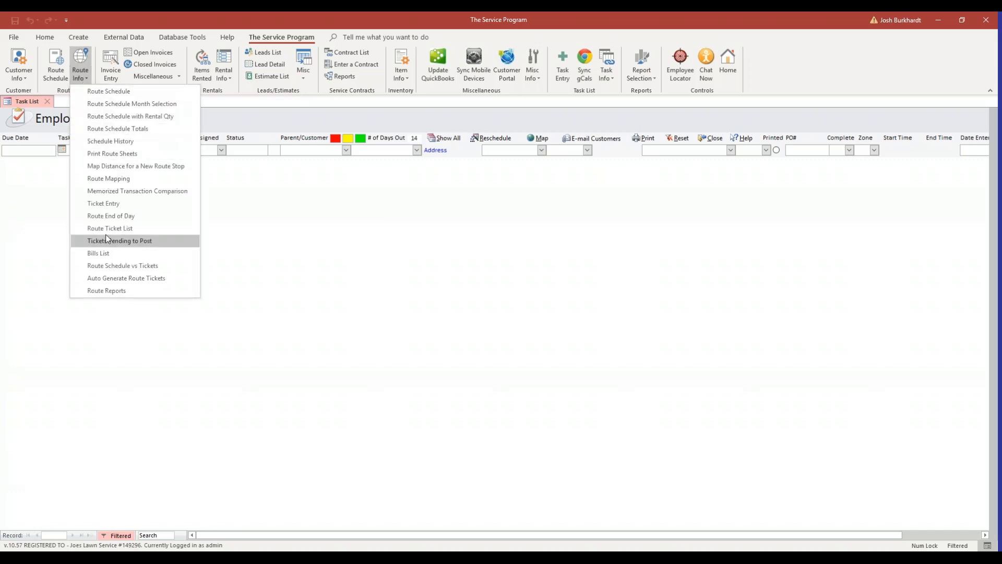
pyautogui.click(142, 230)
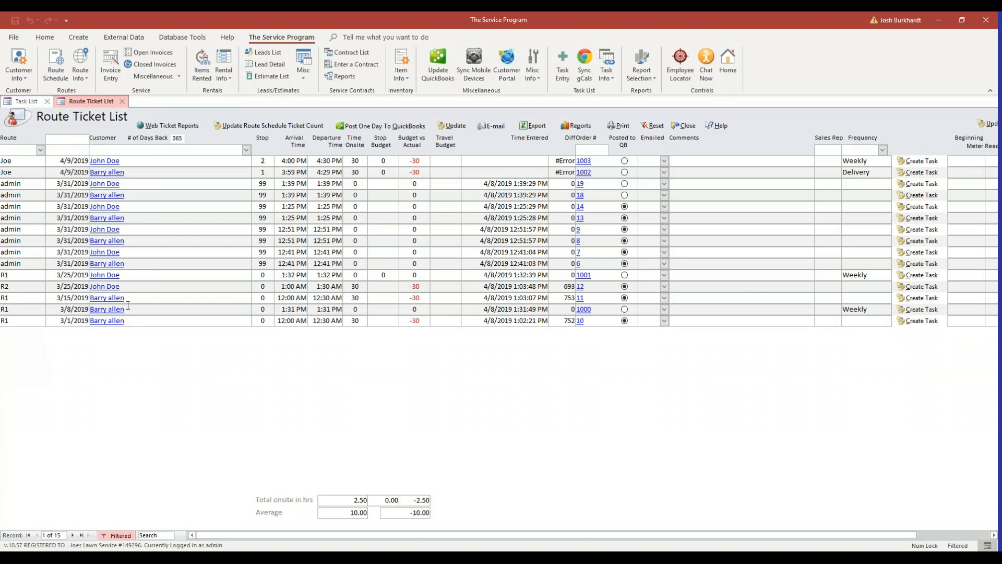
# Open the mobile device sync form, check its sync options, and close the form
pyautogui.click(474, 64)
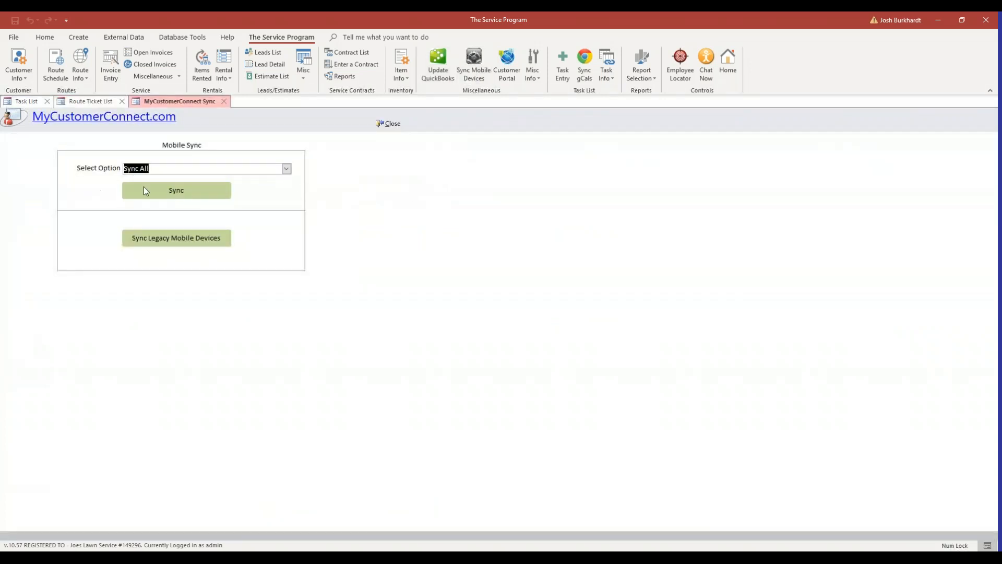
pyautogui.click(286, 168)
pyautogui.click(172, 268)
pyautogui.click(392, 124)
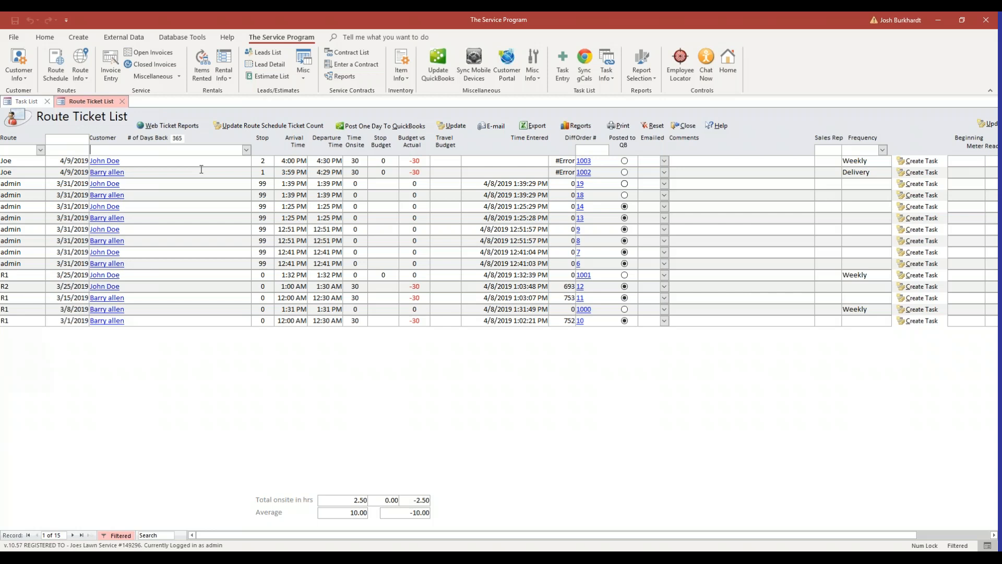
# Open the web ticket reports page and set the date range from 03/01/2019 to 04/30/2019
pyautogui.click(156, 129)
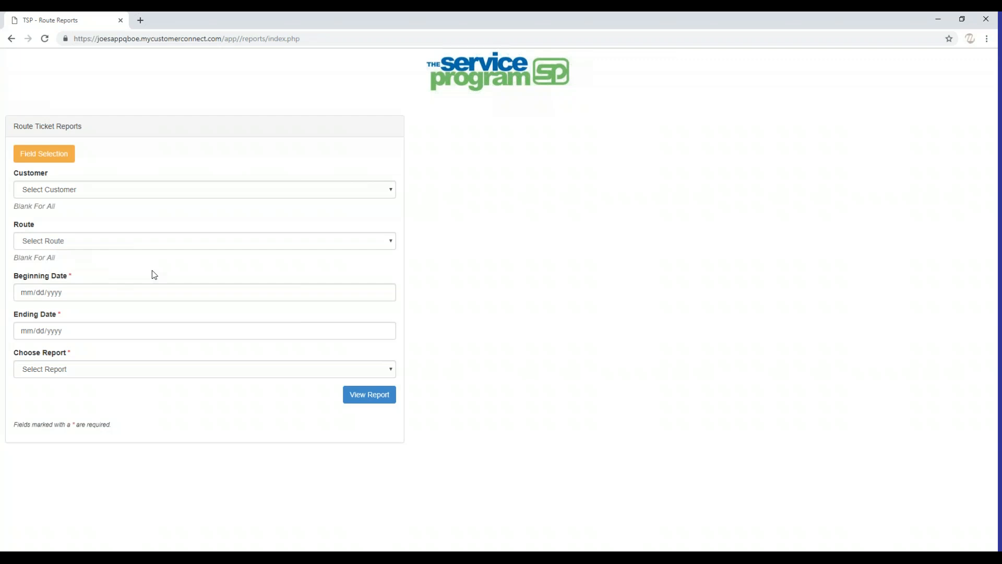
pyautogui.click(26, 293)
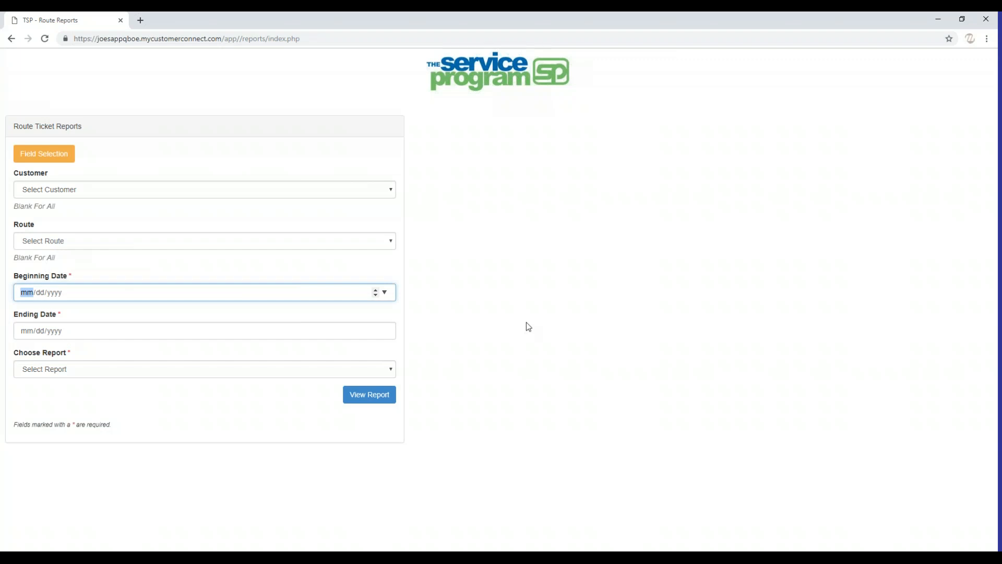
pyautogui.write('03/01/2019')
pyautogui.click(27, 334)
pyautogui.write('04/30/2019')
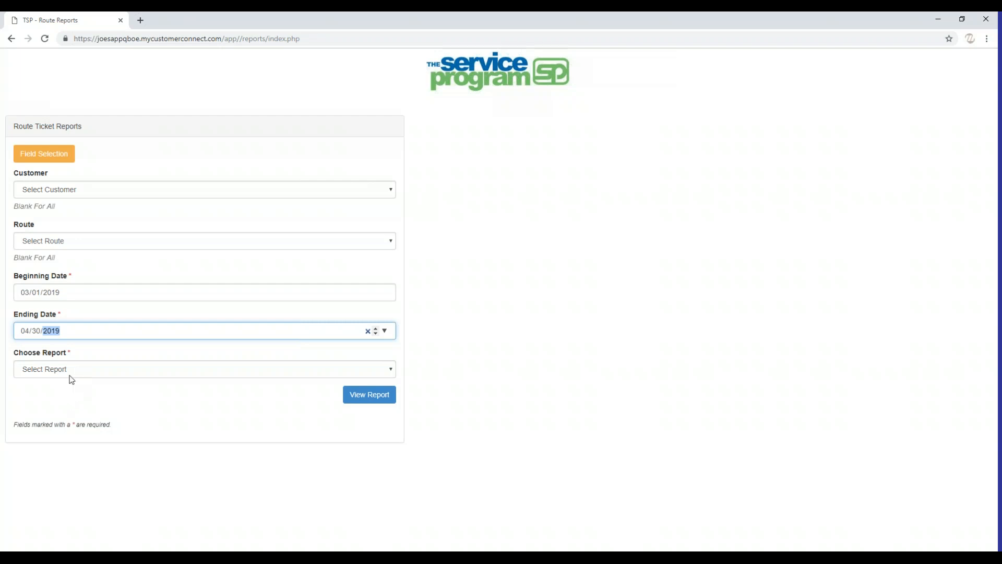
# Choose the Route Ticket Readings report and generate it
pyautogui.click(67, 372)
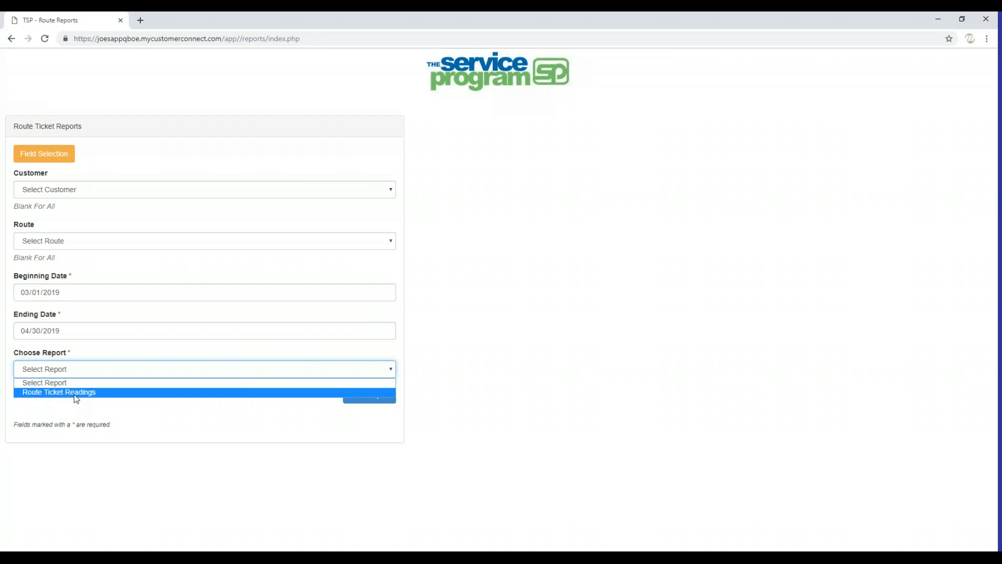
pyautogui.click(76, 393)
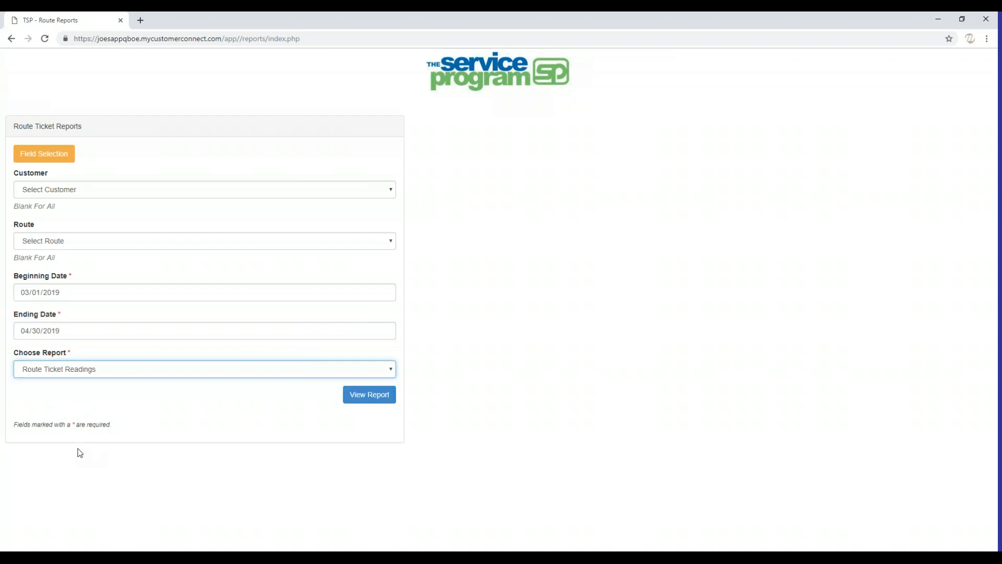
pyautogui.click(365, 395)
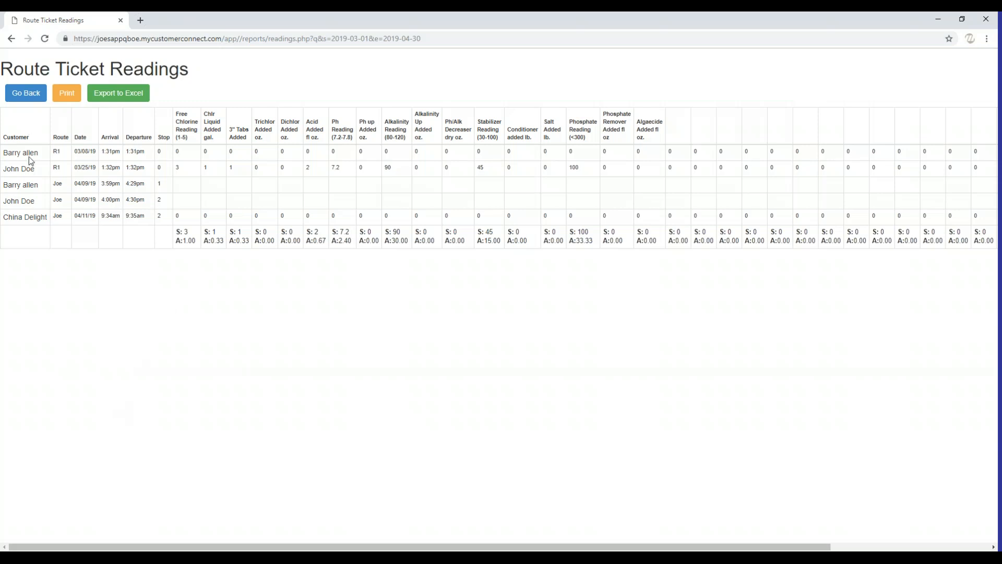
# Examine the customer, date, arrival, departure and stop columns of the Route Ticket Readings report
pyautogui.moveTo(42, 155); pyautogui.dragTo(3, 155)
pyautogui.click(45, 155)
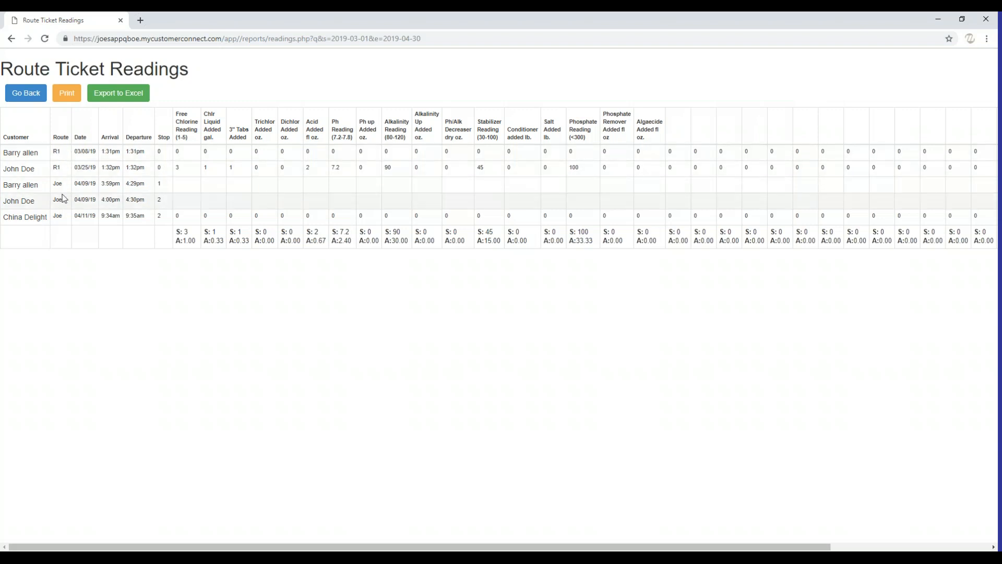
pyautogui.moveTo(81, 151); pyautogui.dragTo(129, 167)
pyautogui.click(95, 171)
pyautogui.click(183, 307)
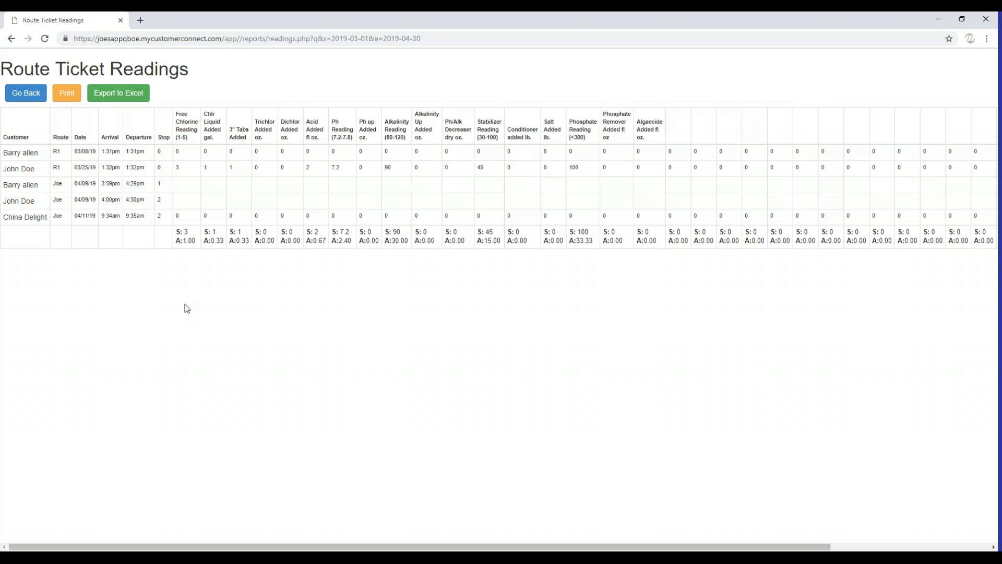
pyautogui.moveTo(159, 154); pyautogui.dragTo(159, 231)
pyautogui.click(157, 271)
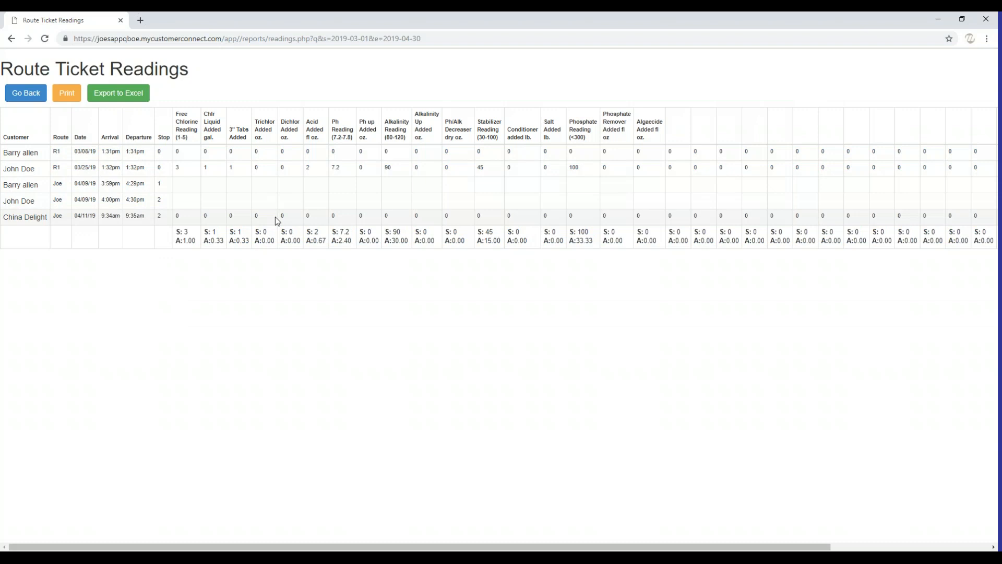
# Examine the chemical reading and added-product columns, the sum and average row, and the route entries
pyautogui.moveTo(180, 128); pyautogui.dragTo(586, 156)
pyautogui.click(586, 156)
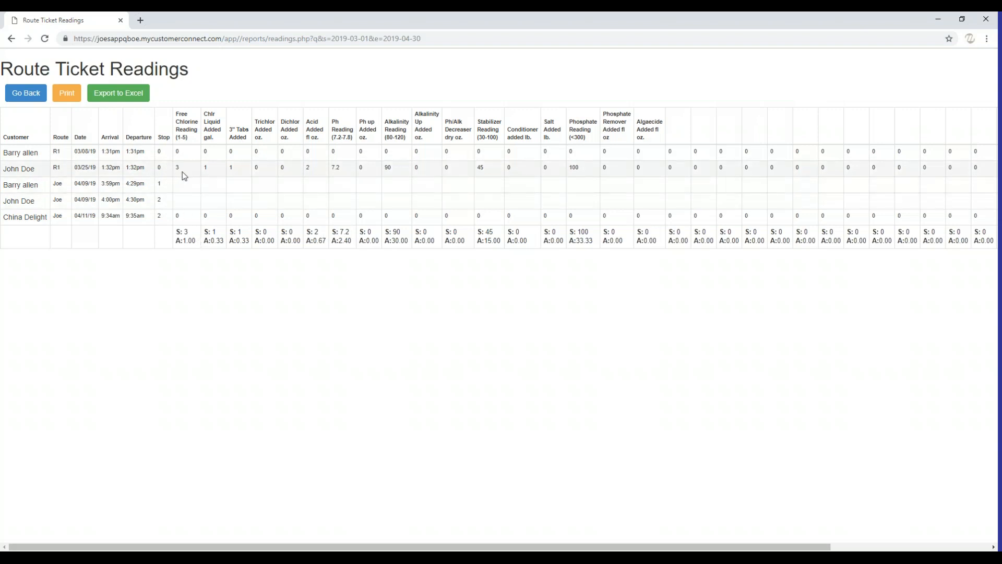
pyautogui.moveTo(27, 168); pyautogui.dragTo(55, 178)
pyautogui.click(56, 178)
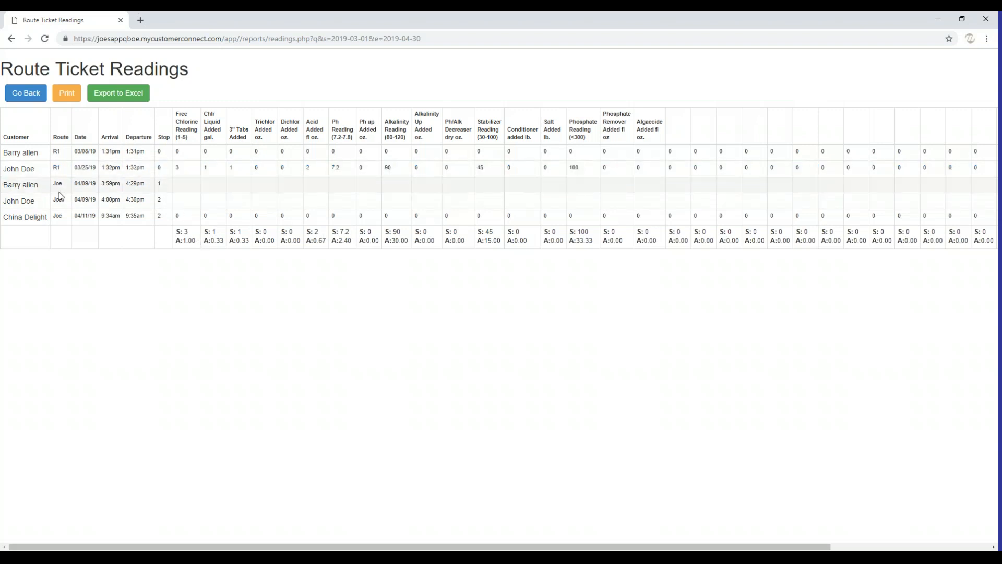
pyautogui.doubleClick(206, 168)
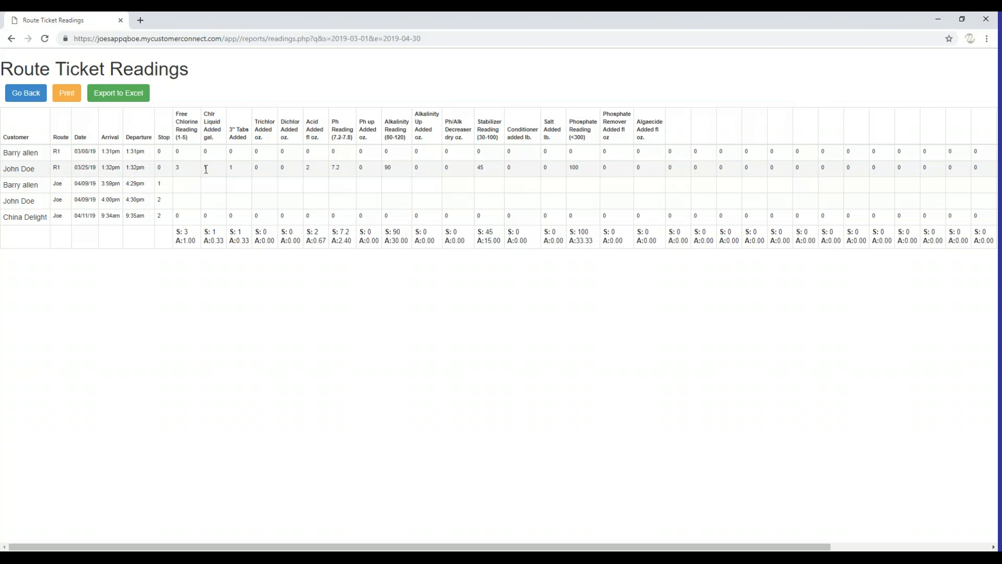
pyautogui.moveTo(173, 253); pyautogui.dragTo(237, 266)
pyautogui.click(179, 242)
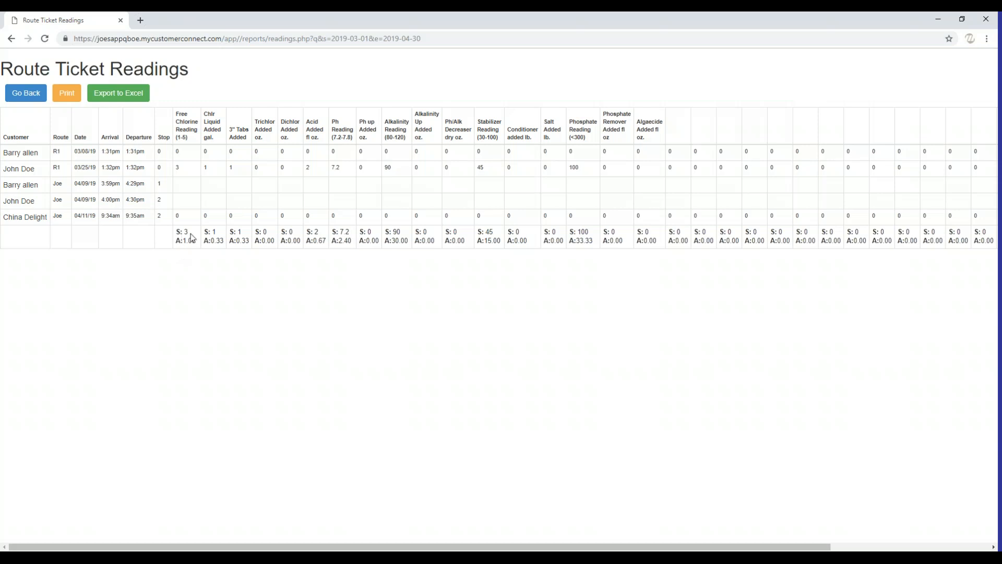
pyautogui.moveTo(184, 250); pyautogui.dragTo(201, 253)
pyautogui.click(202, 254)
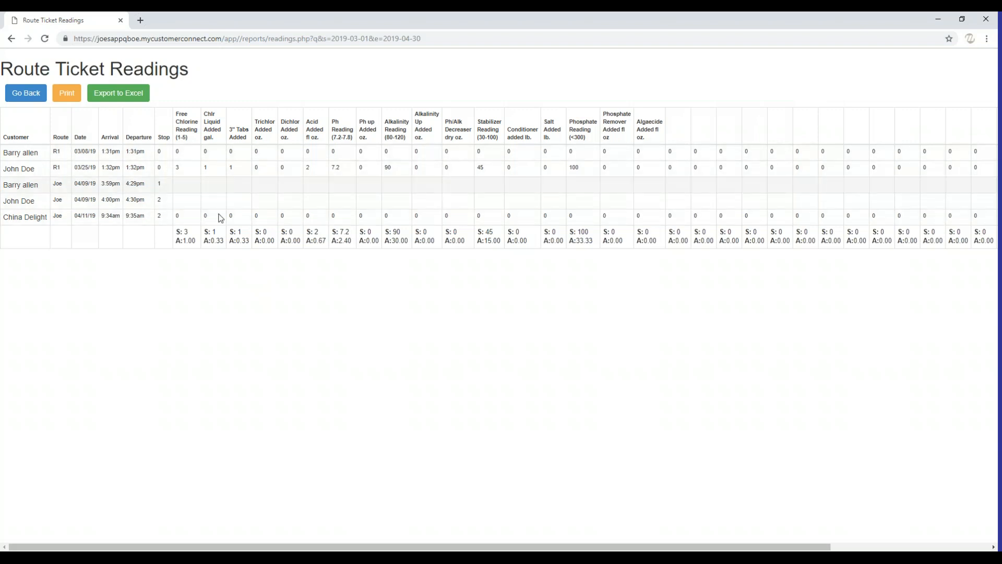
pyautogui.moveTo(203, 231); pyautogui.dragTo(238, 240)
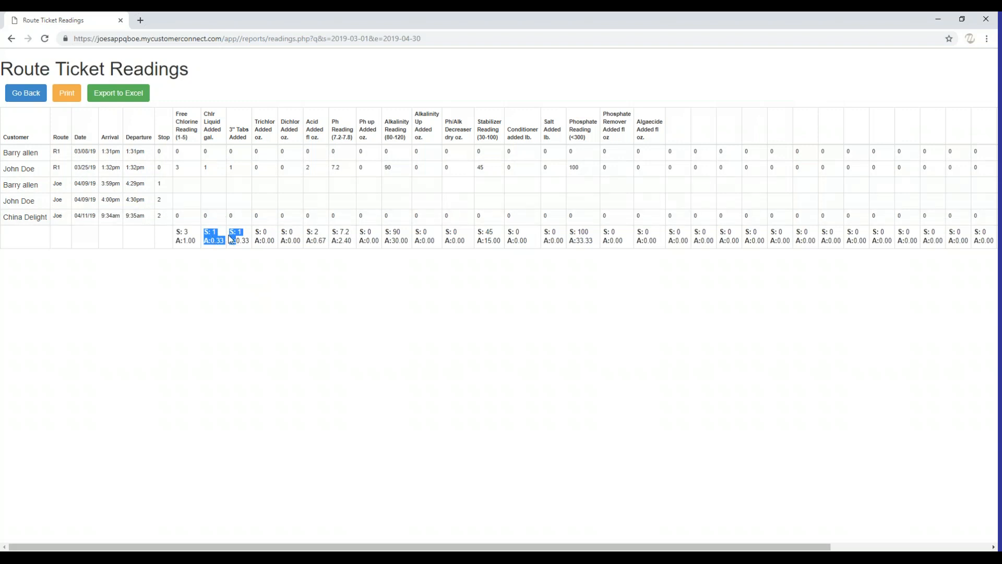
pyautogui.click(321, 325)
pyautogui.doubleClick(57, 152)
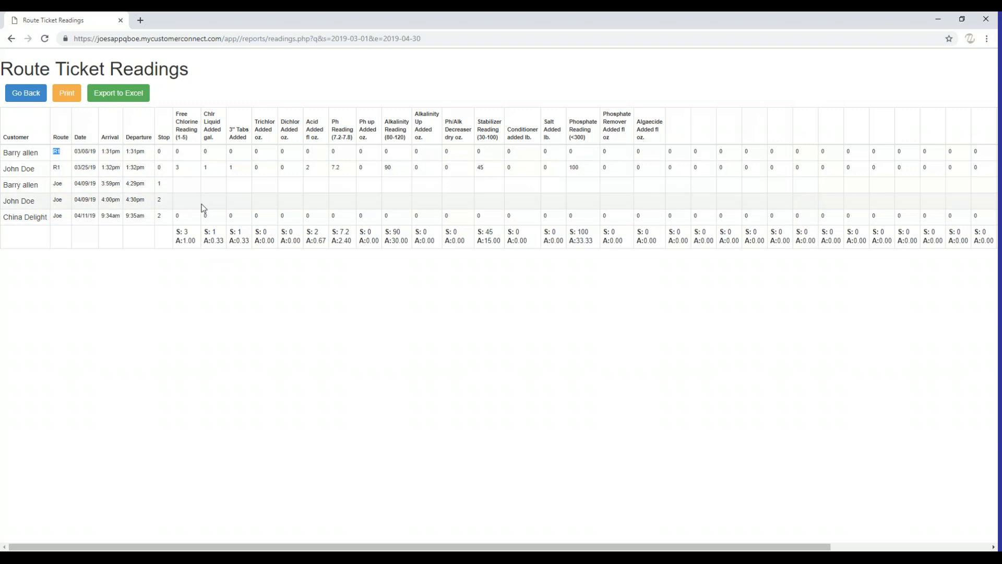
pyautogui.click(224, 210)
# Examine the Water Clarity, Algae Present and Skimmed Pool through Emptied Baskets columns, and return to the first ticket's date
pyautogui.moveTo(344, 547); pyautogui.dragTo(502, 547)
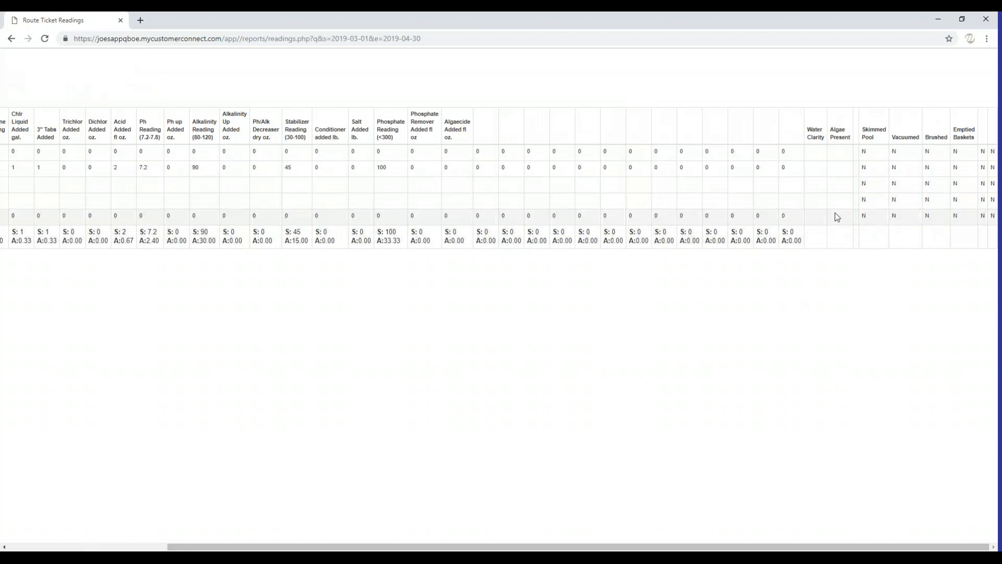
pyautogui.moveTo(816, 137); pyautogui.dragTo(839, 137)
pyautogui.click(839, 138)
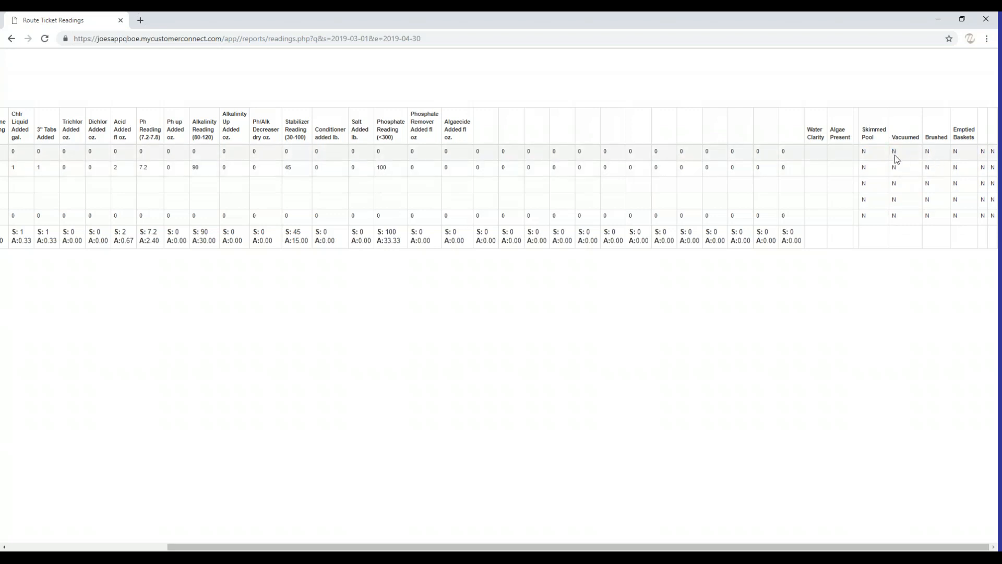
pyautogui.doubleClick(864, 151)
pyautogui.click(877, 159)
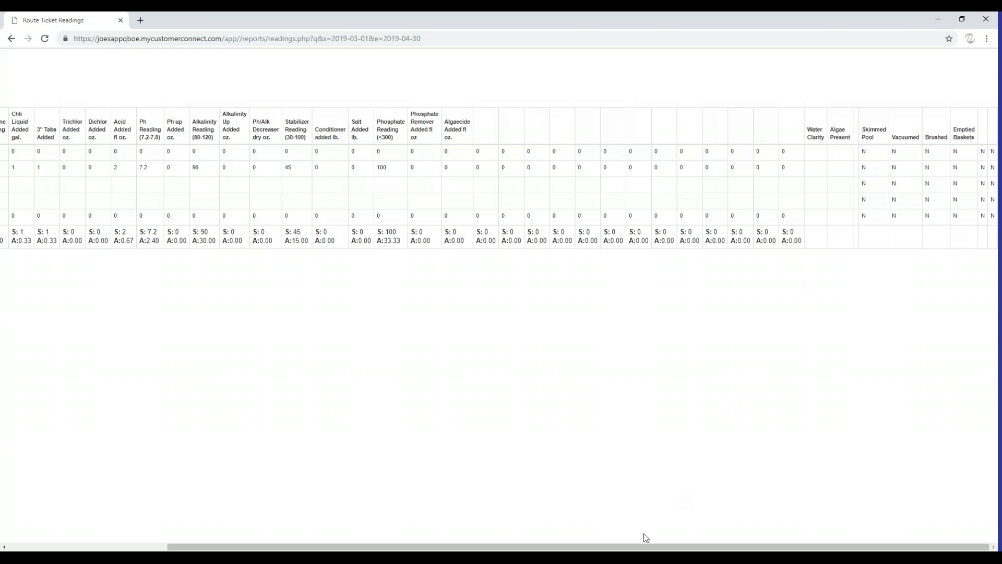
pyautogui.moveTo(619, 547); pyautogui.dragTo(289, 548)
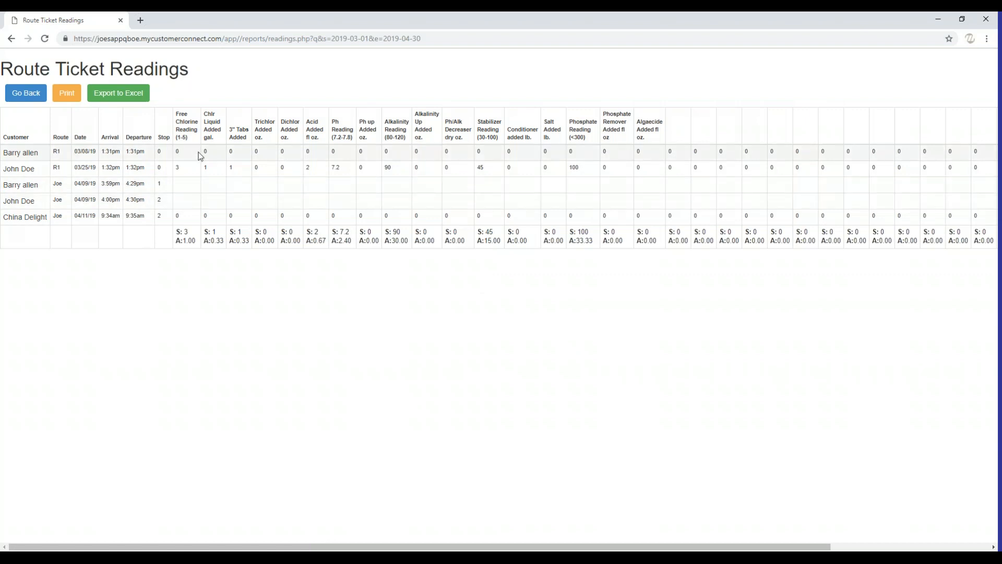
pyautogui.moveTo(82, 148); pyautogui.dragTo(96, 152)
pyautogui.click(84, 148)
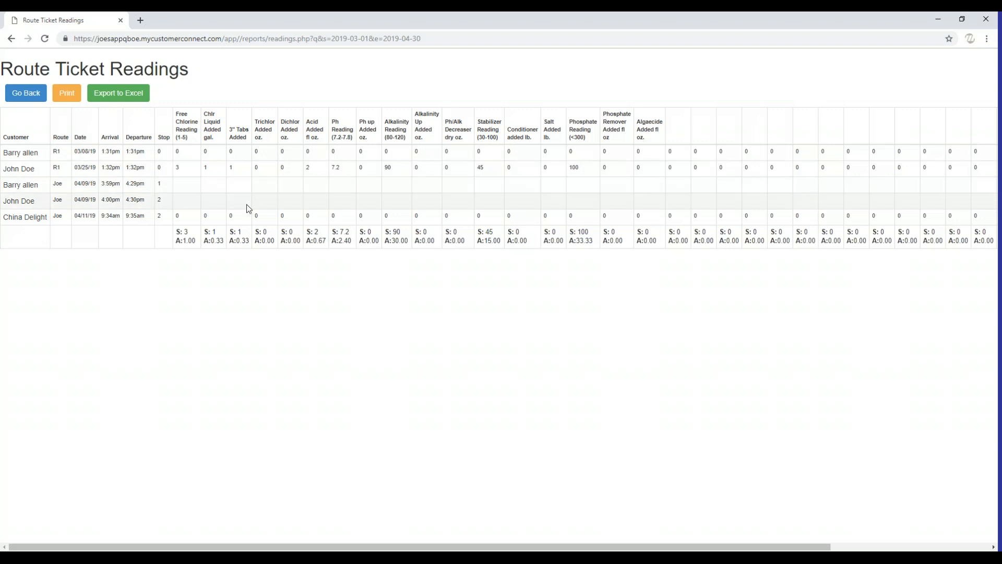